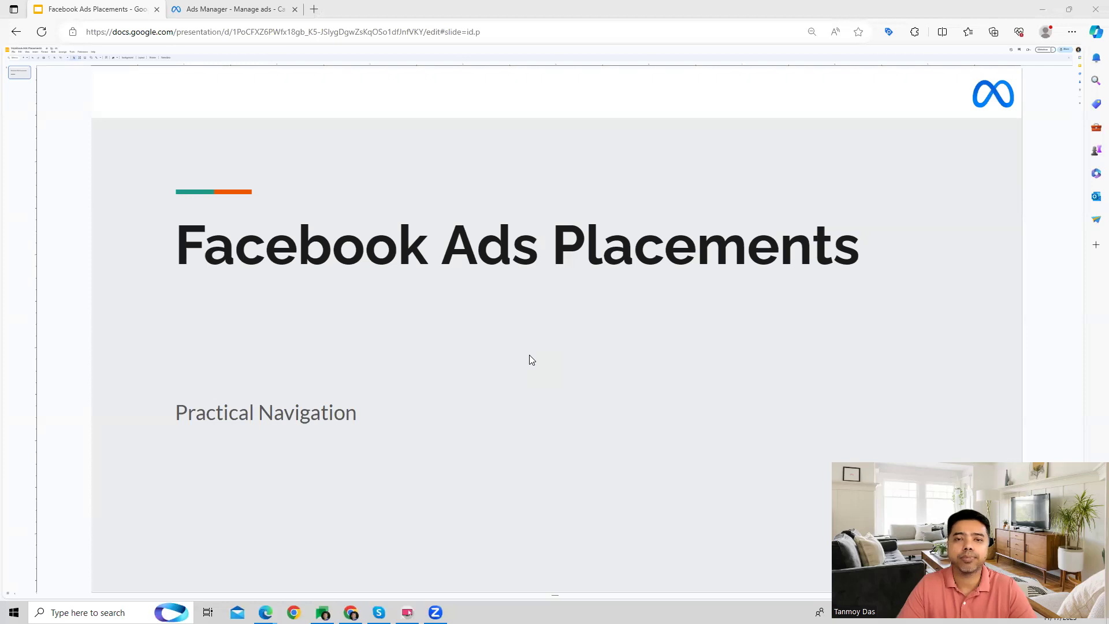
Open the New Traffic campaign's ad set settings and scroll down to Placements
left_click(243, 8)
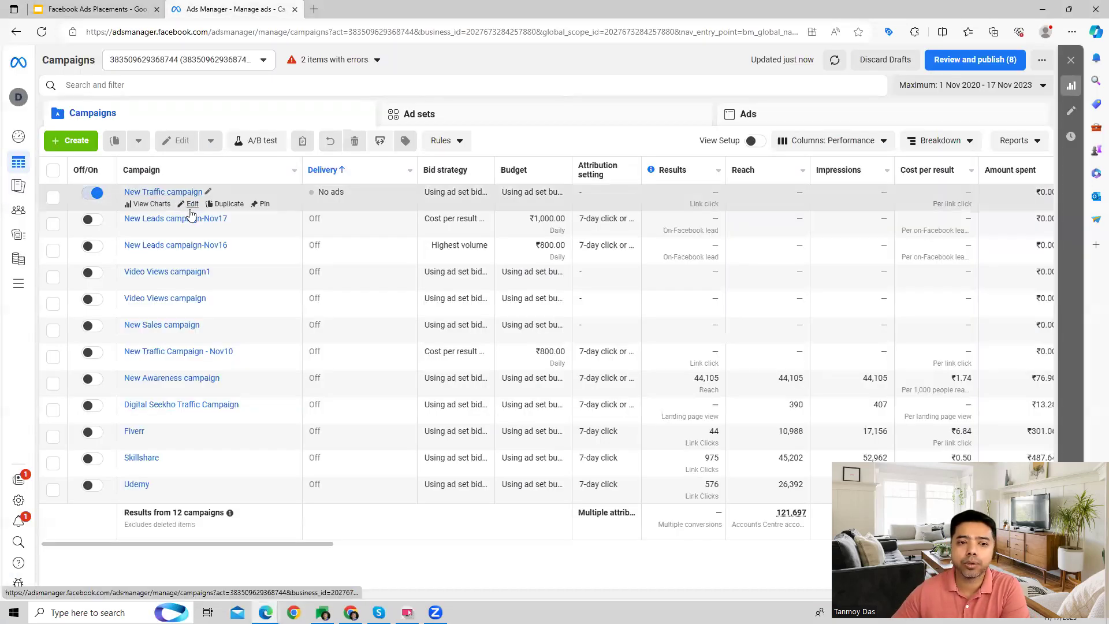
left_click(191, 206)
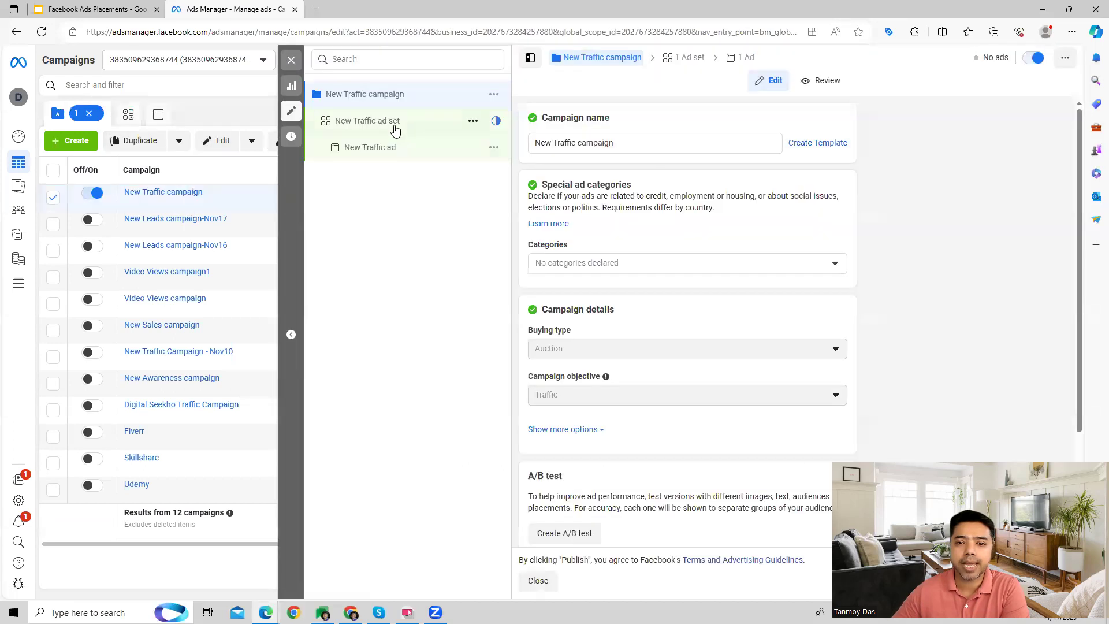
left_click(395, 123)
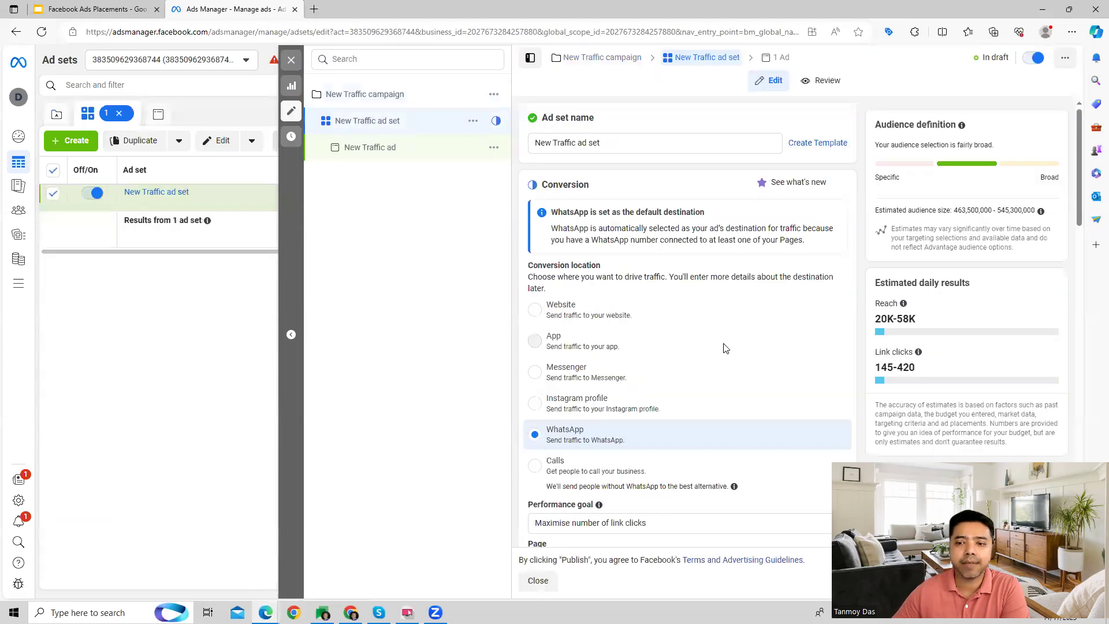
scroll(698, 320, "down", 10)
scroll(699, 319, "down", 5)
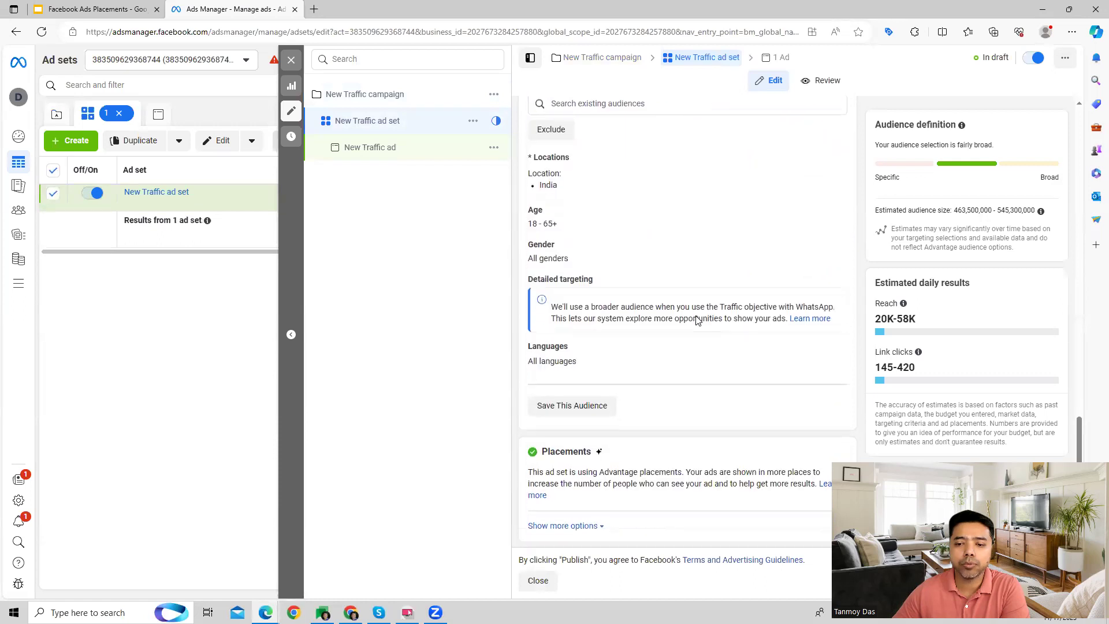
Highlight the Placements heading and the 'Advantage placements' text, then clear the highlights
double_click(566, 450)
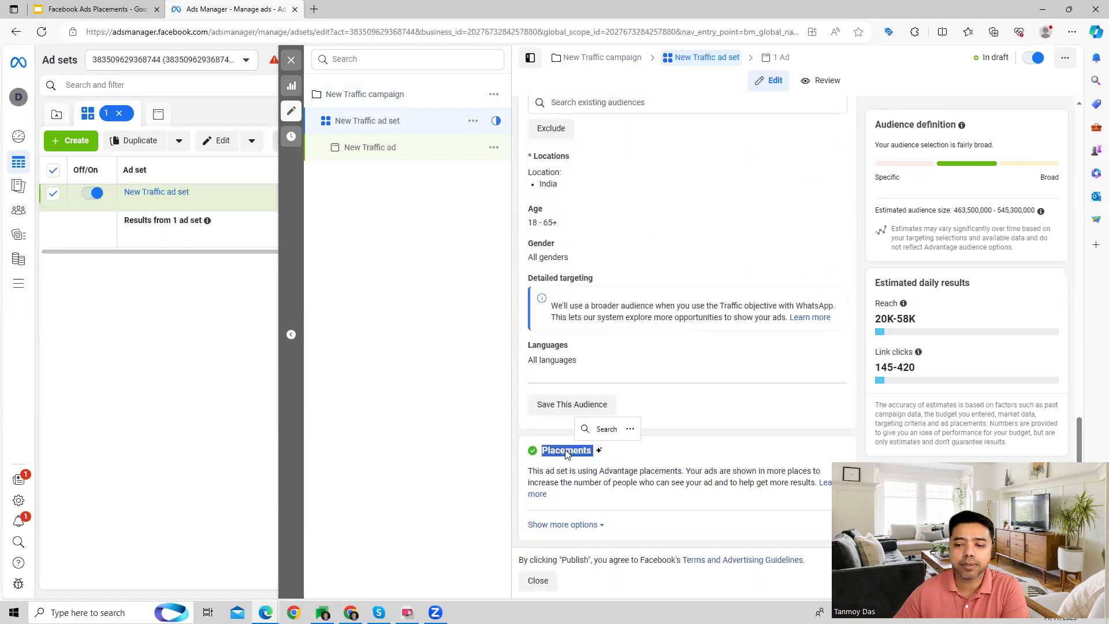
left_click(642, 499)
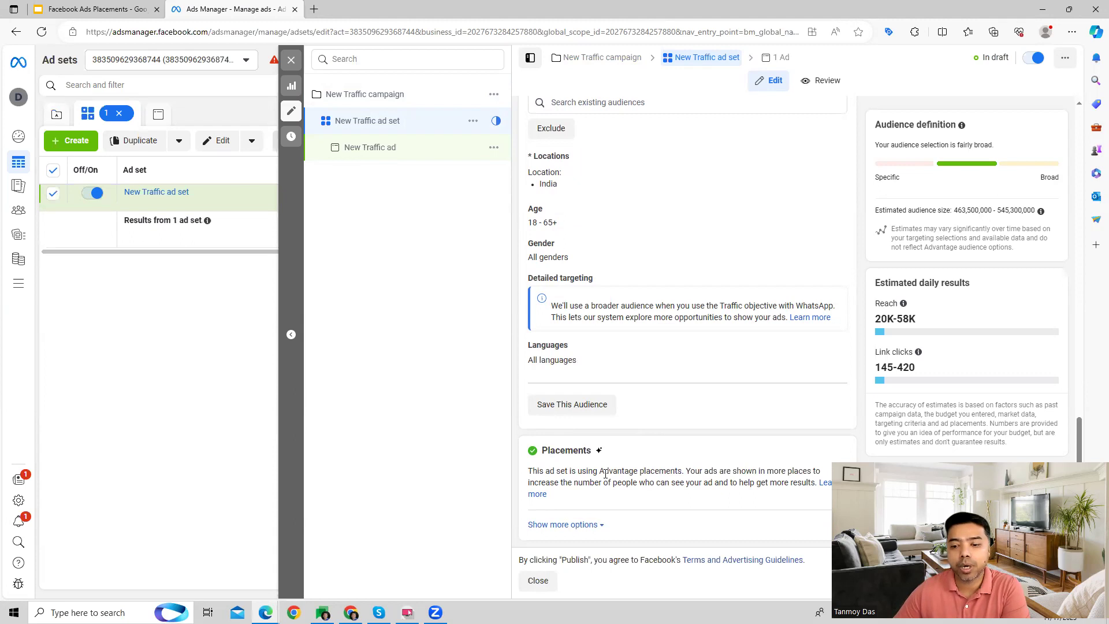
left_click_drag(600, 471, 682, 472)
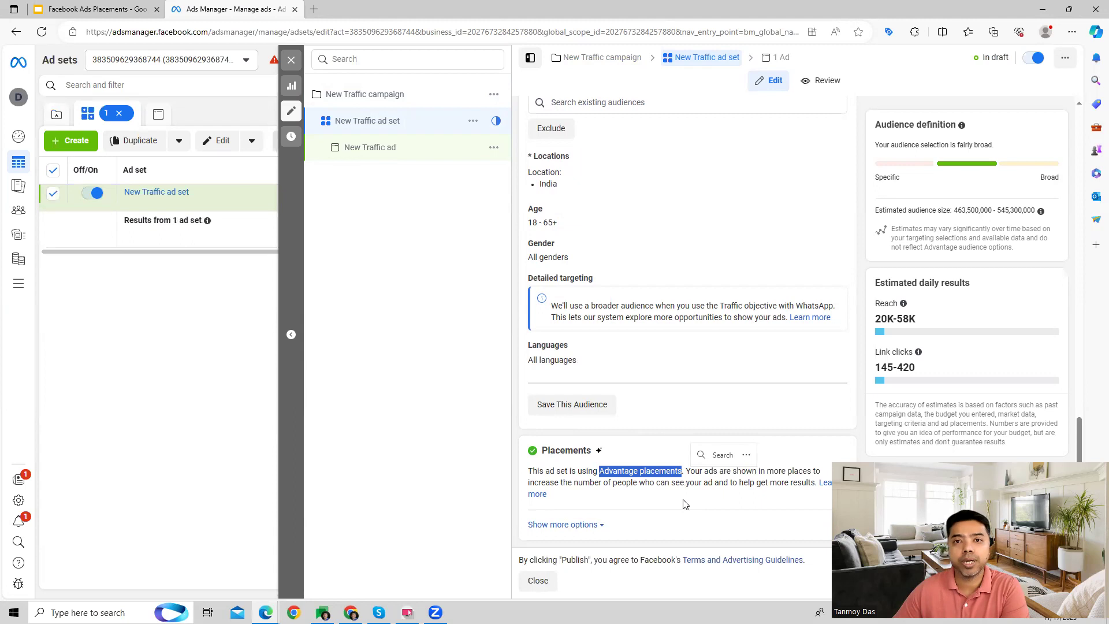
left_click(684, 504)
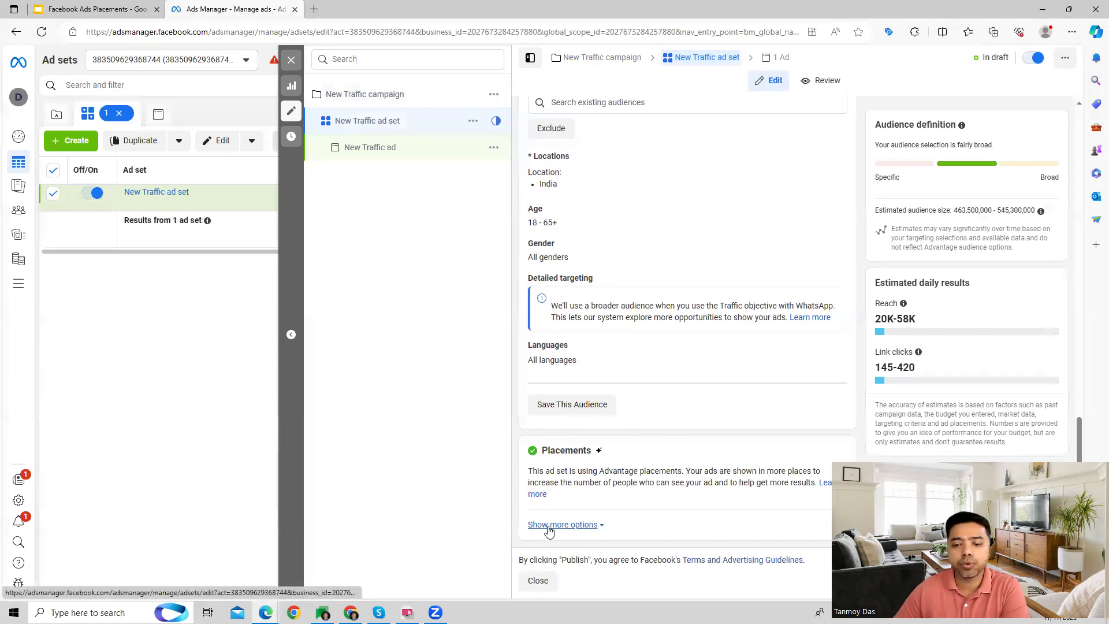
Expand the placement options and edit Placement controls, showing both Audience Network placements included
left_click(580, 524)
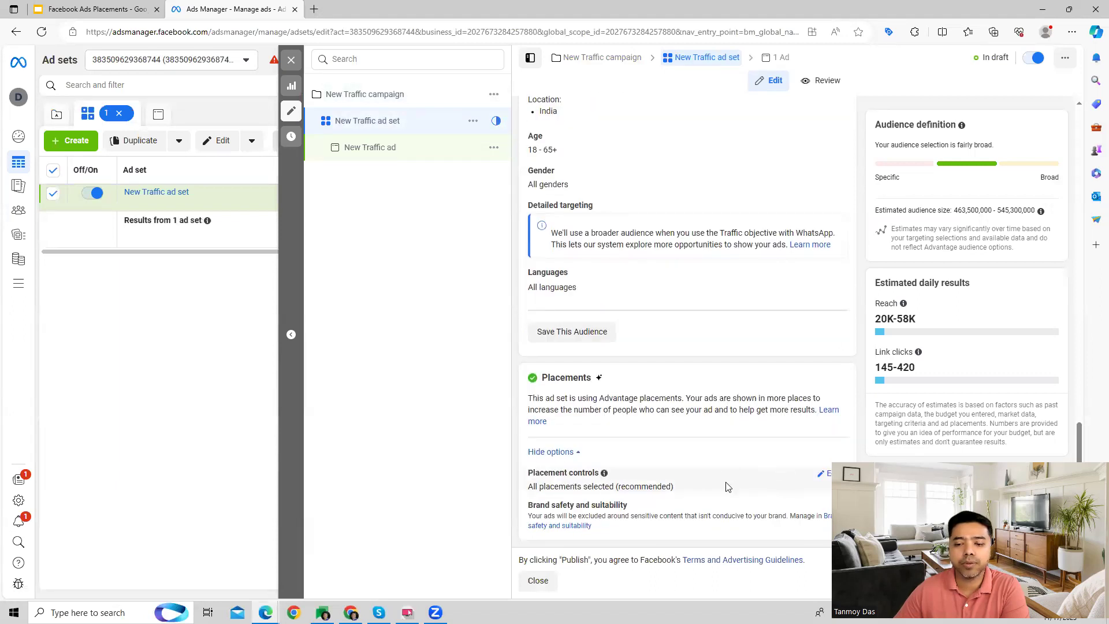
left_click(825, 474)
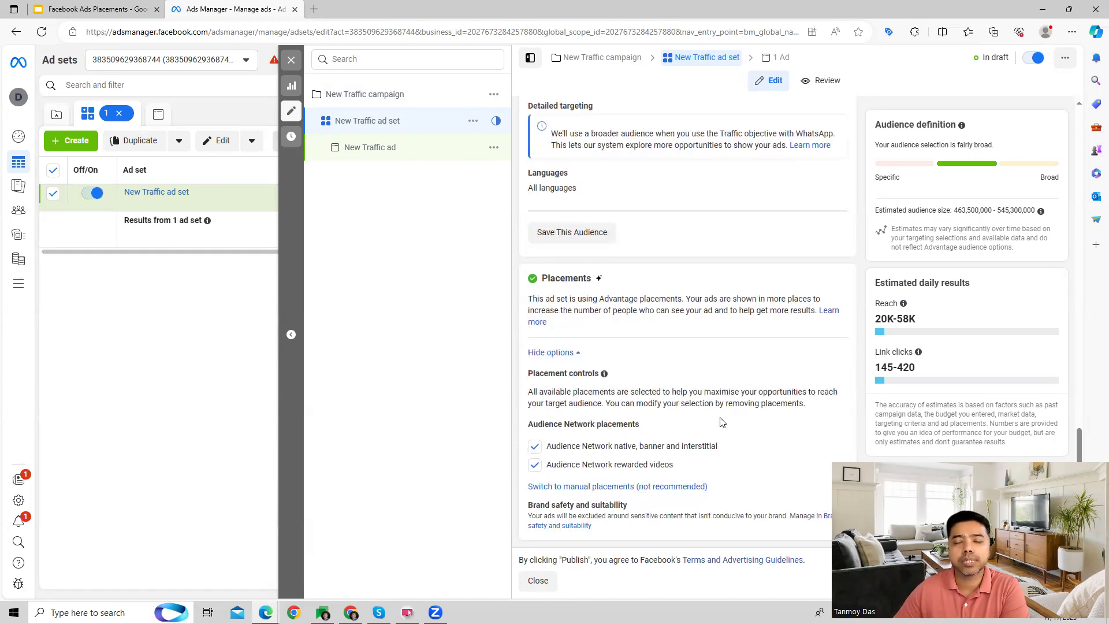
mouse_move(574, 449)
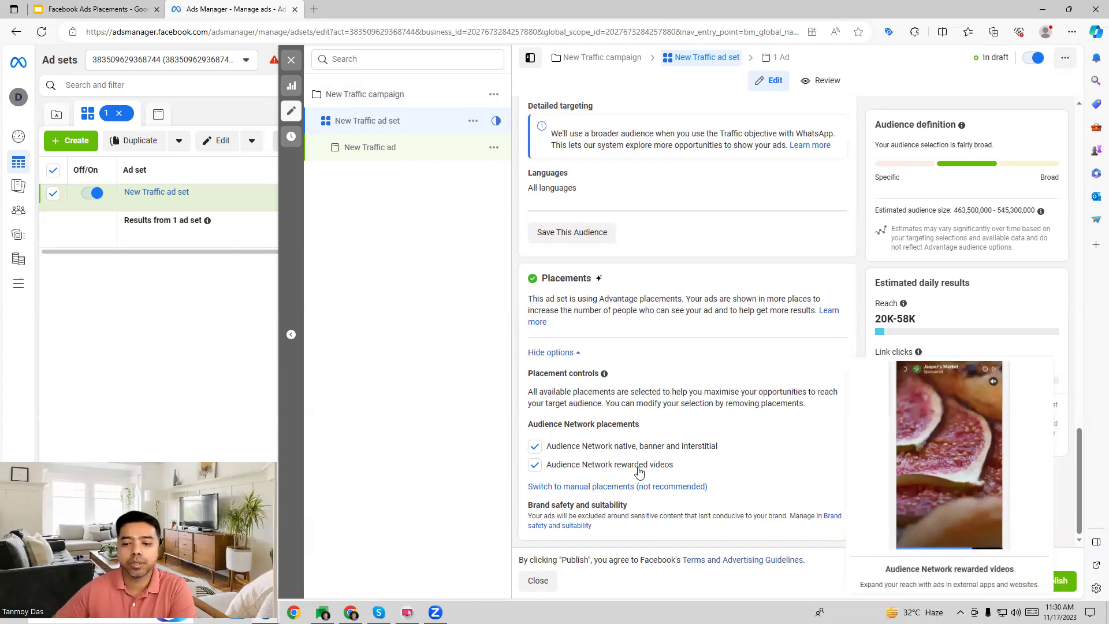
Switch the ad set to manual placements and expand the Feeds group to see its placements
left_click(587, 487)
scroll(728, 433, "down", 5)
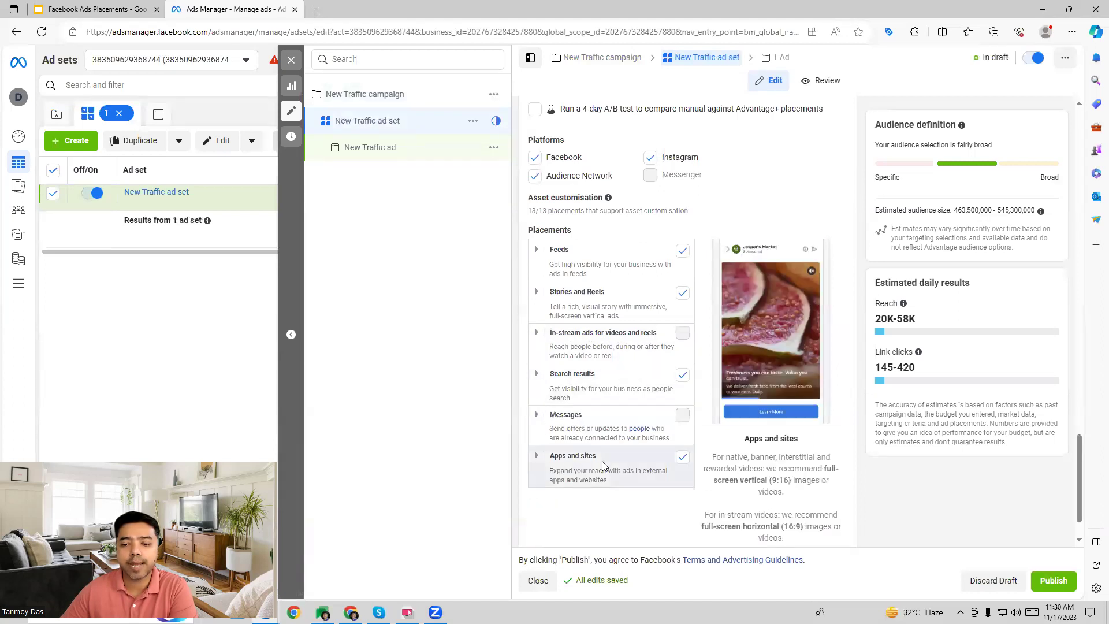
left_click(537, 254)
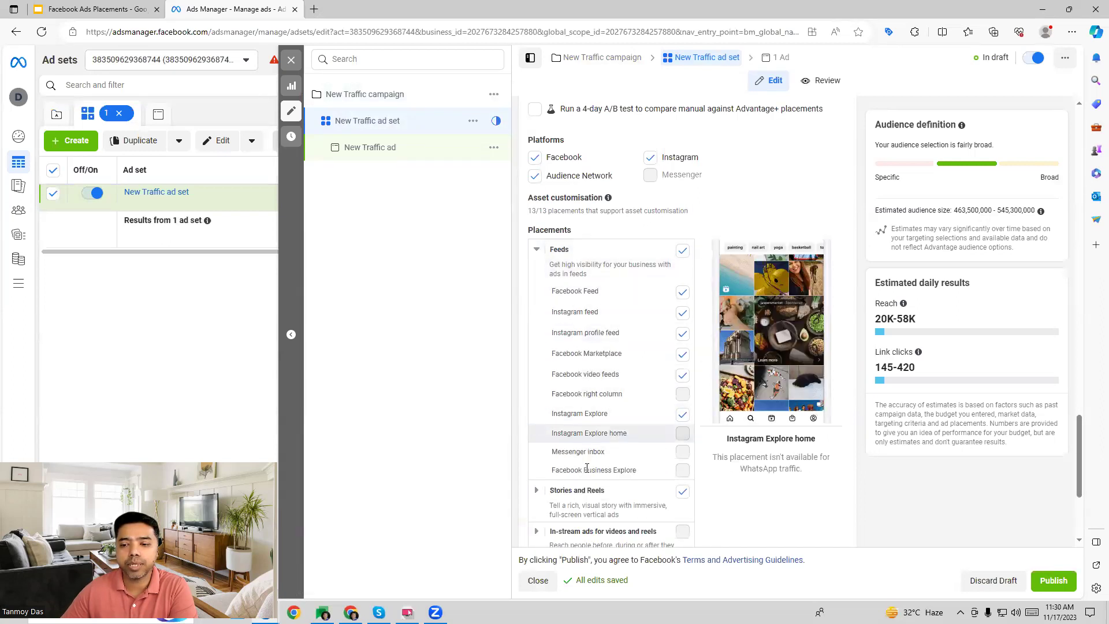
scroll(619, 329, "down", 3)
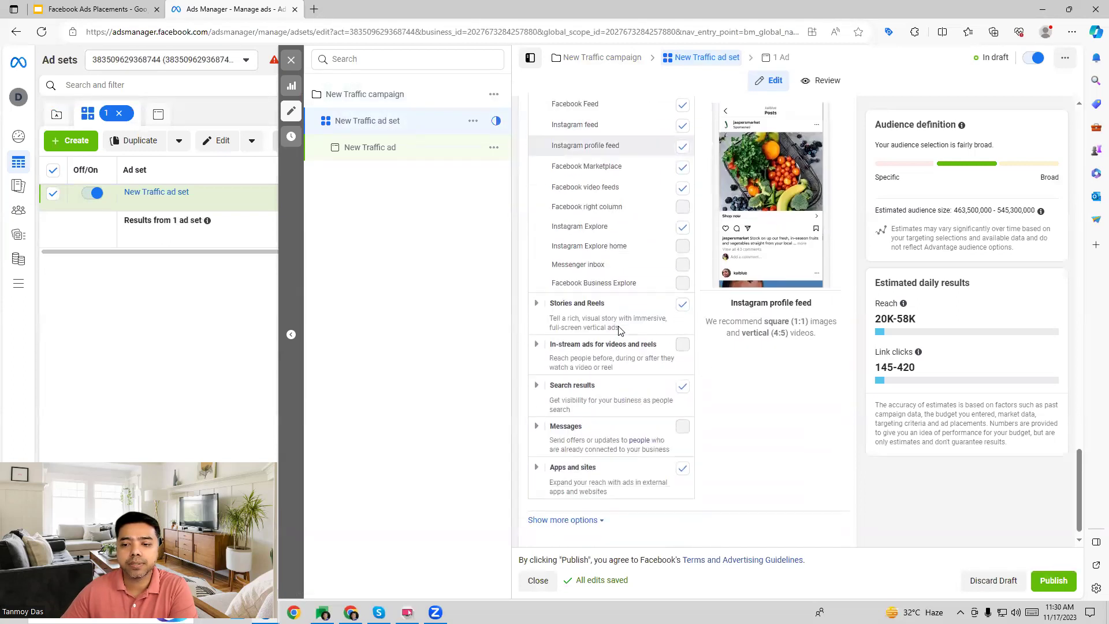
scroll(620, 323, "up", 2)
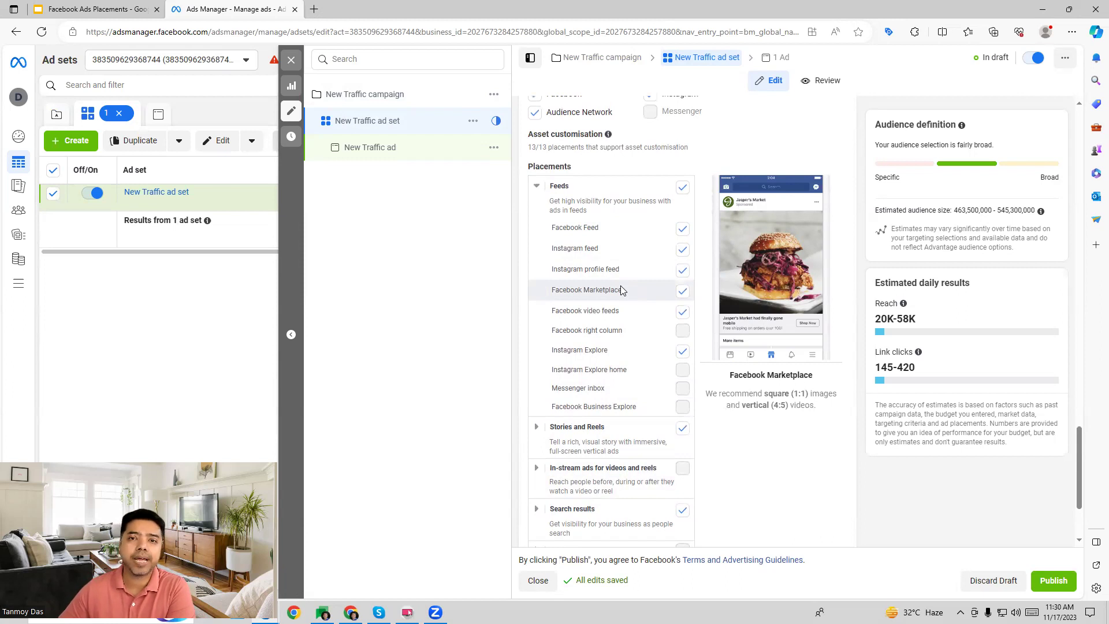
Collapse Feeds and expand the Stories and Reels, In-stream ads and Search results groups
left_click(537, 188)
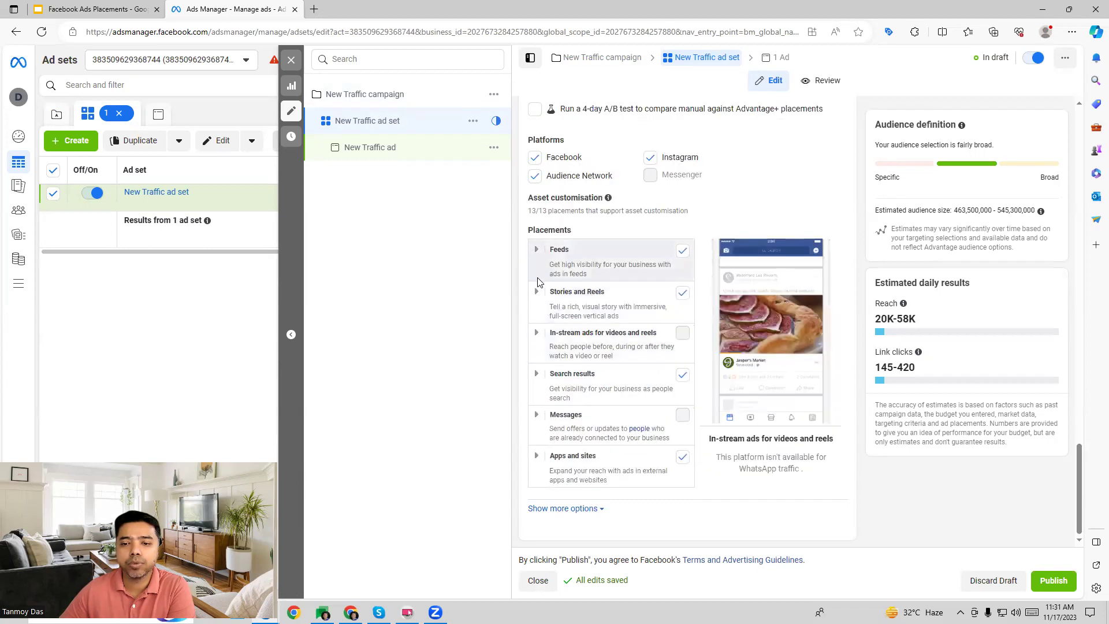
left_click(536, 291)
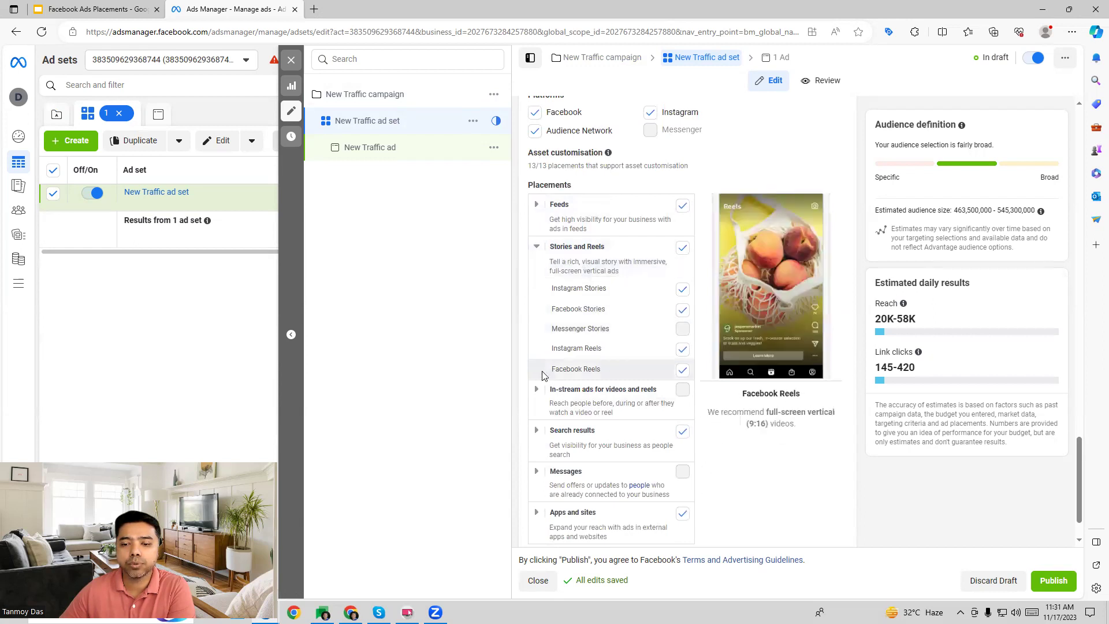
left_click(537, 388)
scroll(540, 378, "down", 2)
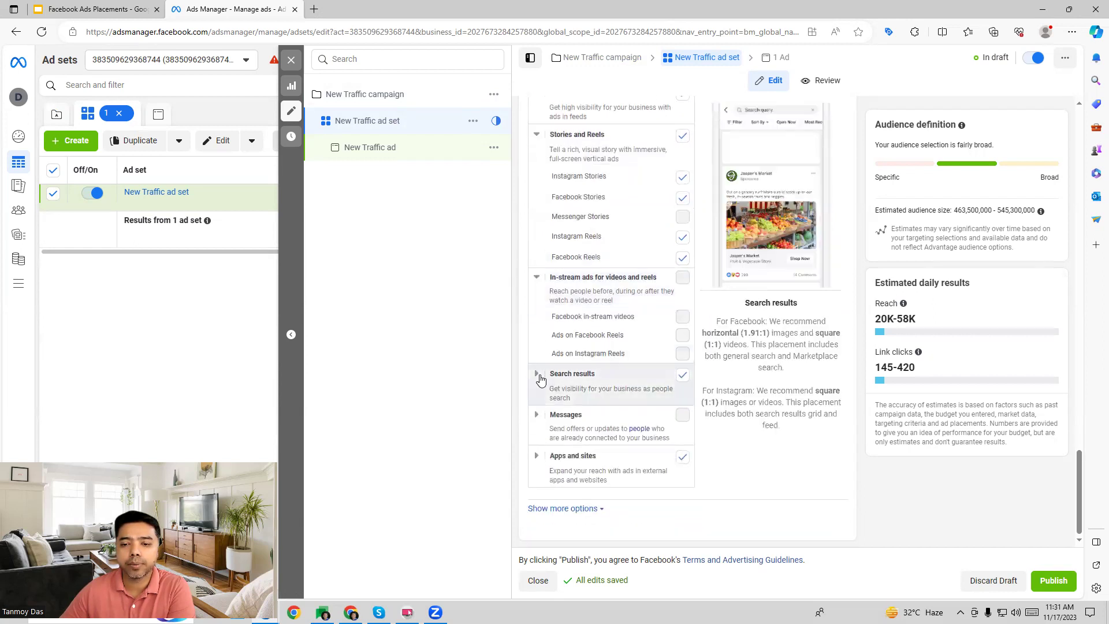
left_click(536, 379)
scroll(620, 403, "down", 1)
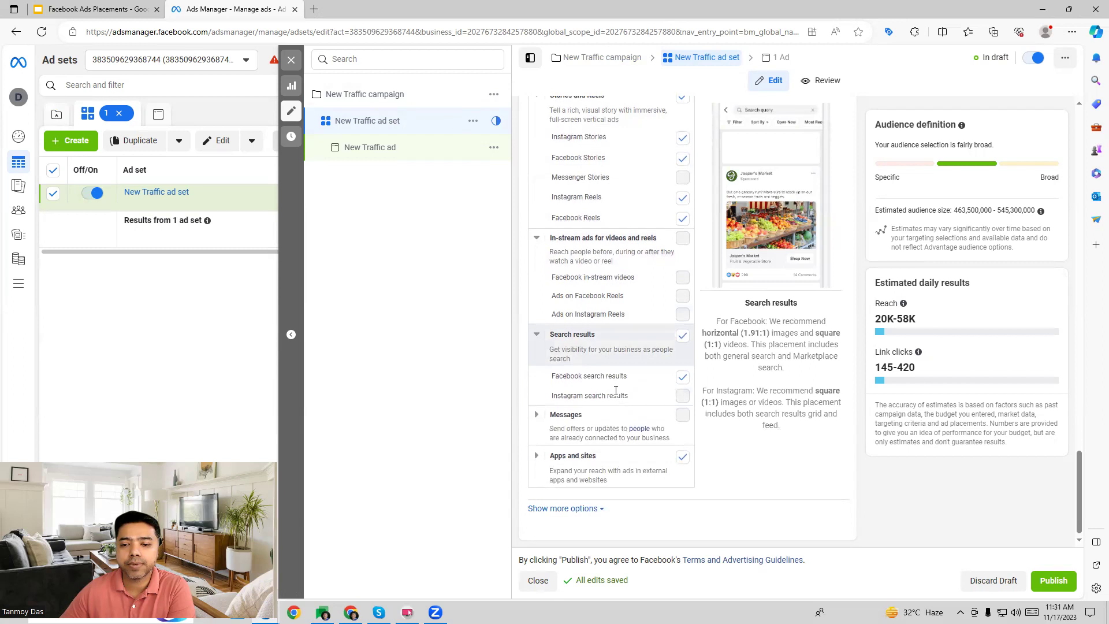
scroll(600, 404, "up", 3)
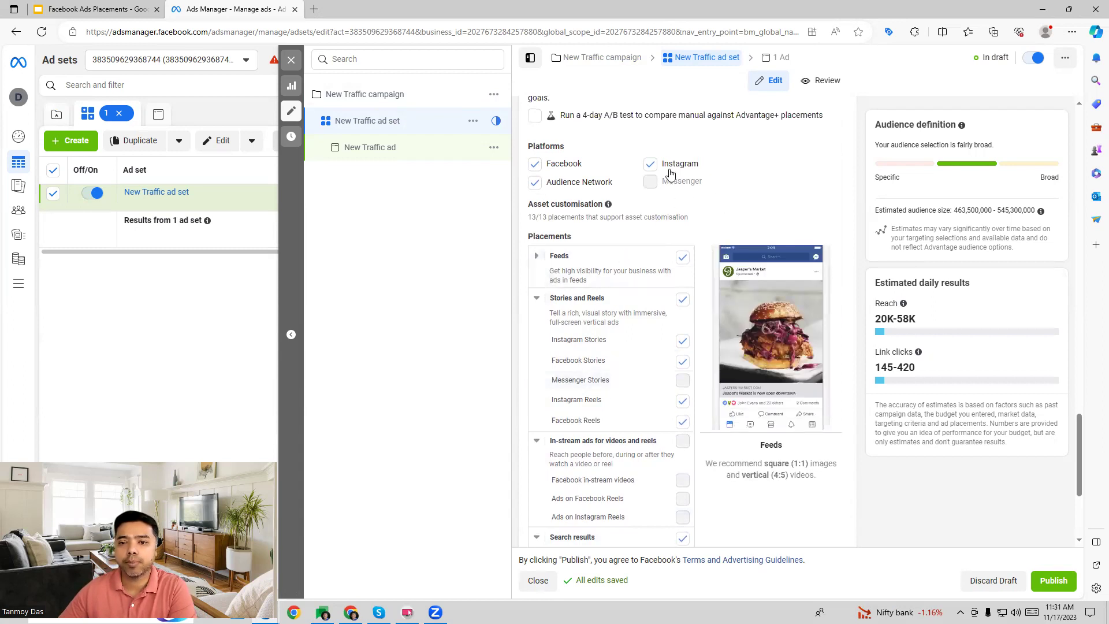
Switch back to Meta's recommended Advantage placement settings
scroll(658, 176, "up", 1)
scroll(651, 177, "up", 1)
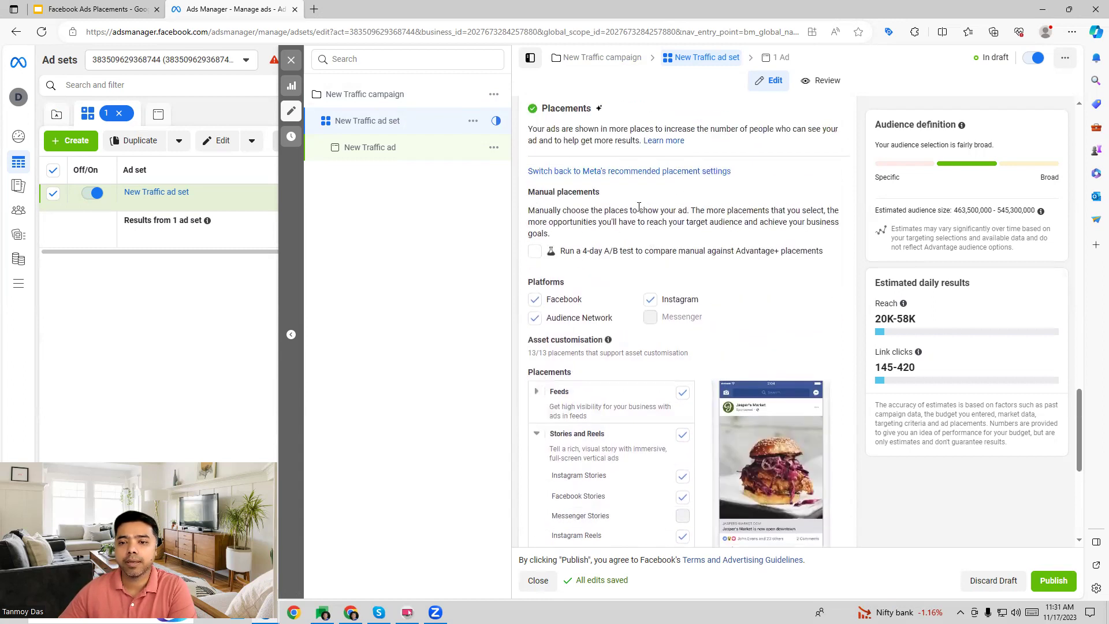
left_click(572, 171)
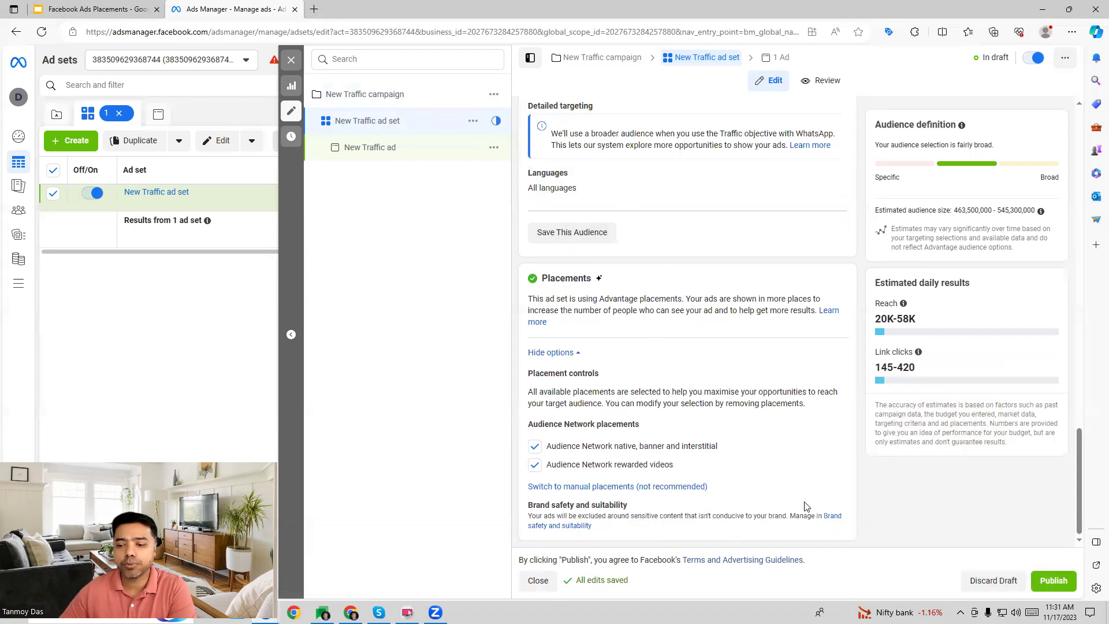
Try manual placements once more, restore Advantage placements, then hide and reshow the placement options
left_click(558, 486)
scroll(653, 384, "down", 5)
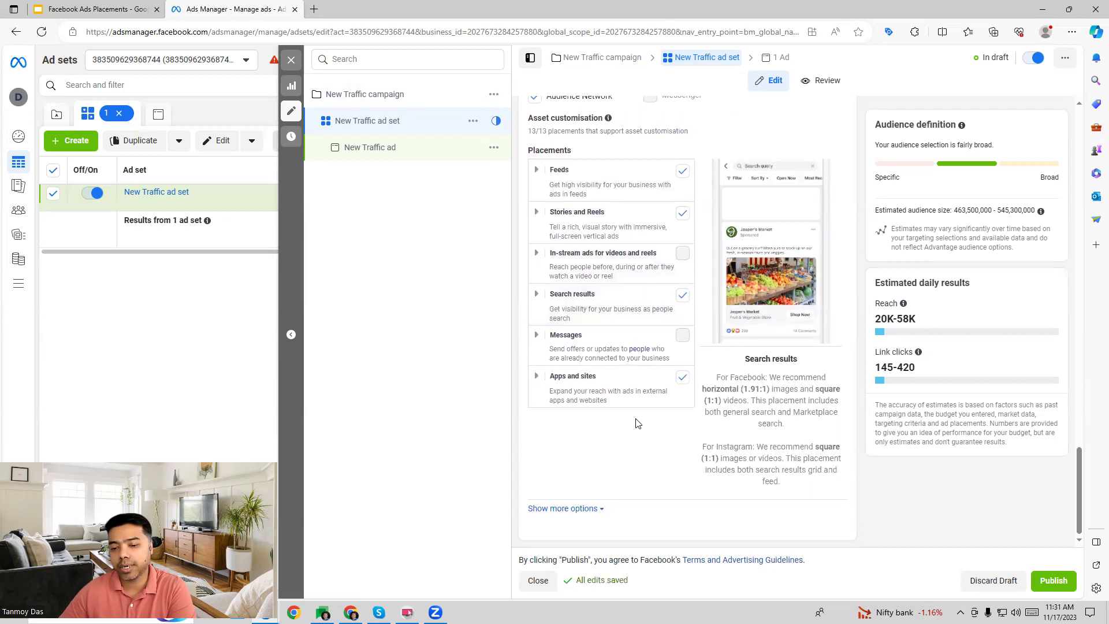
scroll(593, 281, "up", 3)
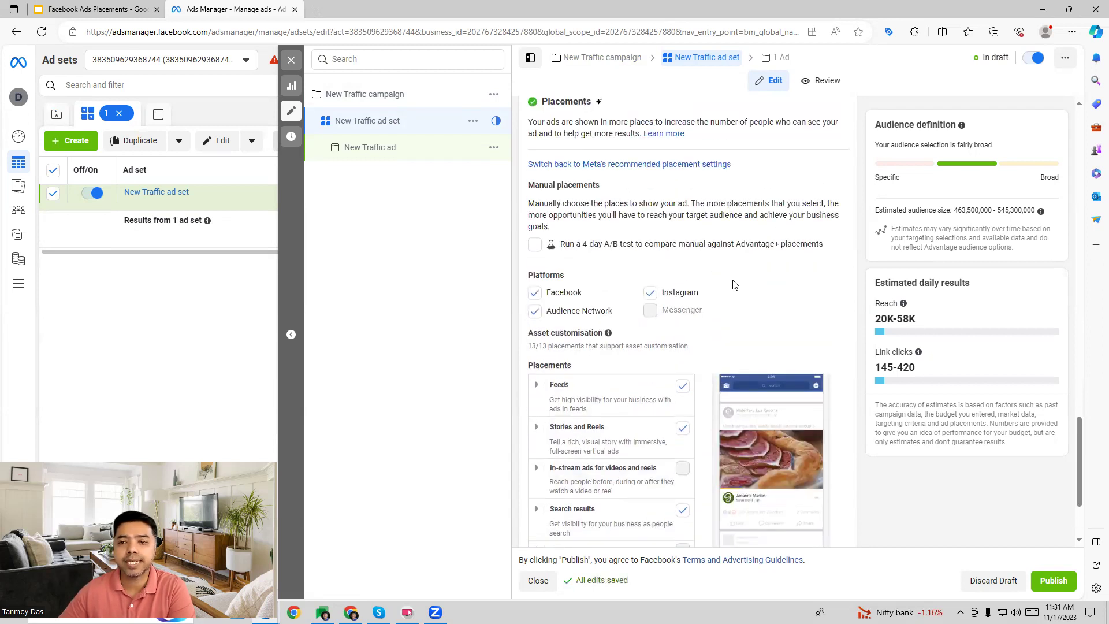
left_click(560, 165)
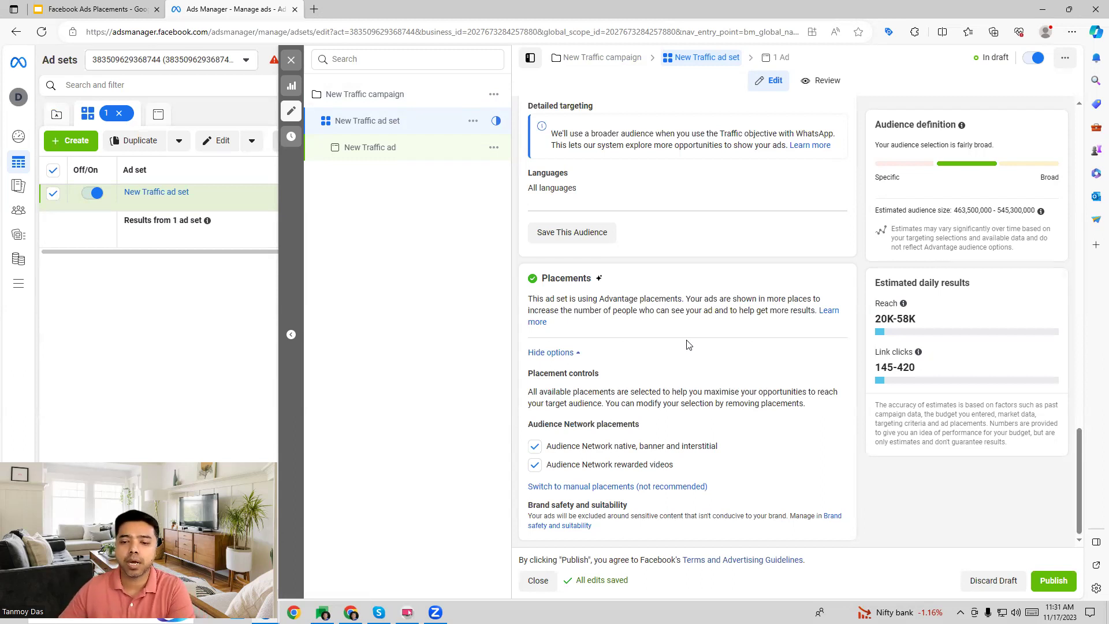
left_click(557, 353)
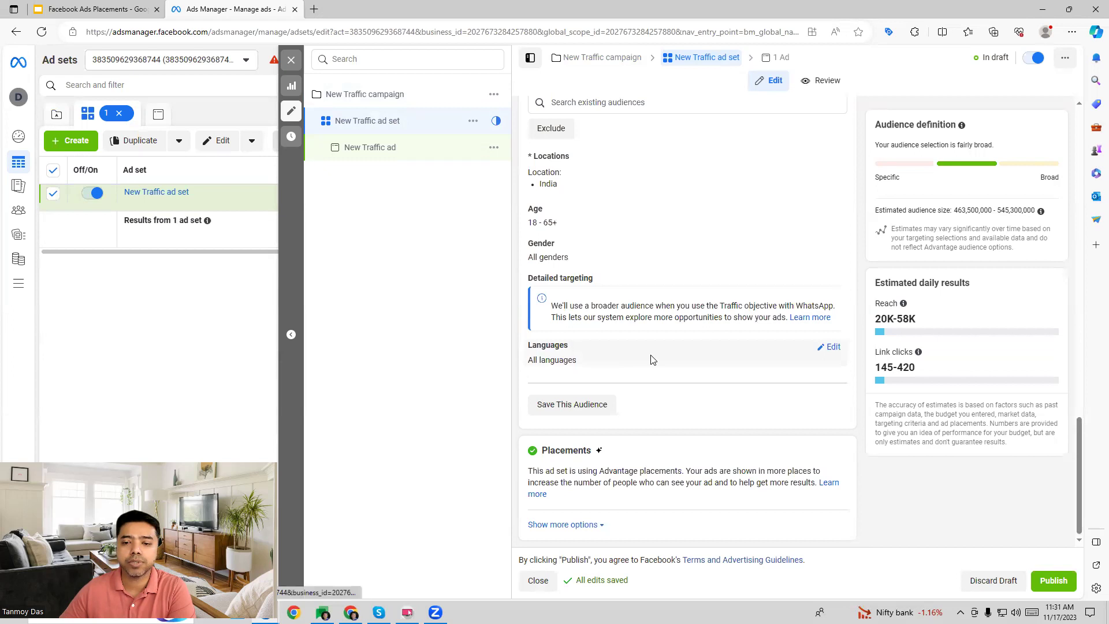
left_click(565, 524)
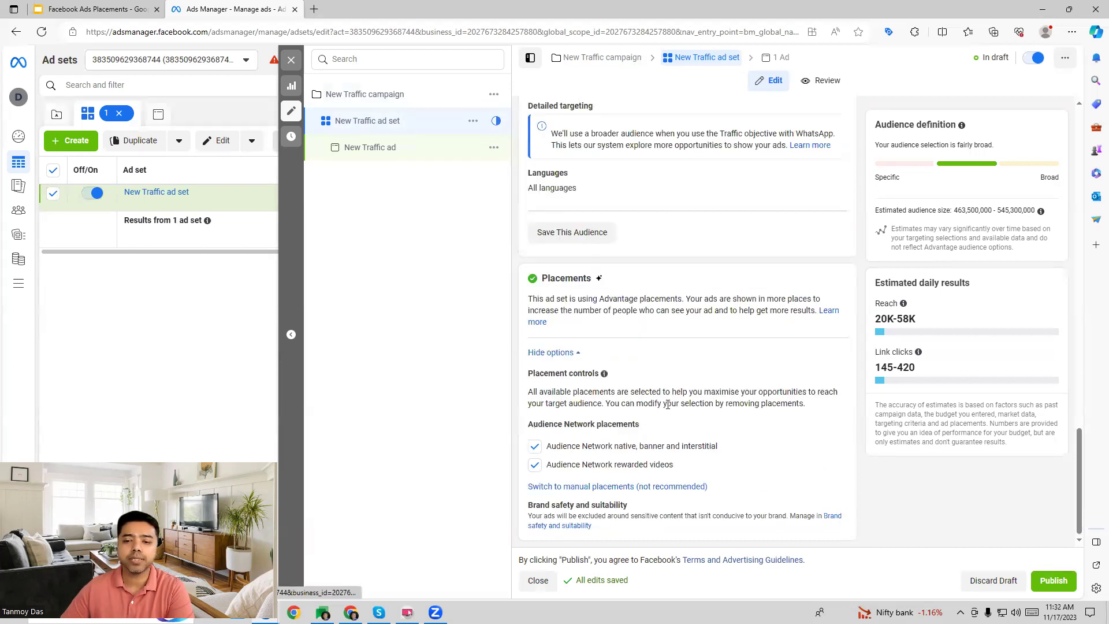